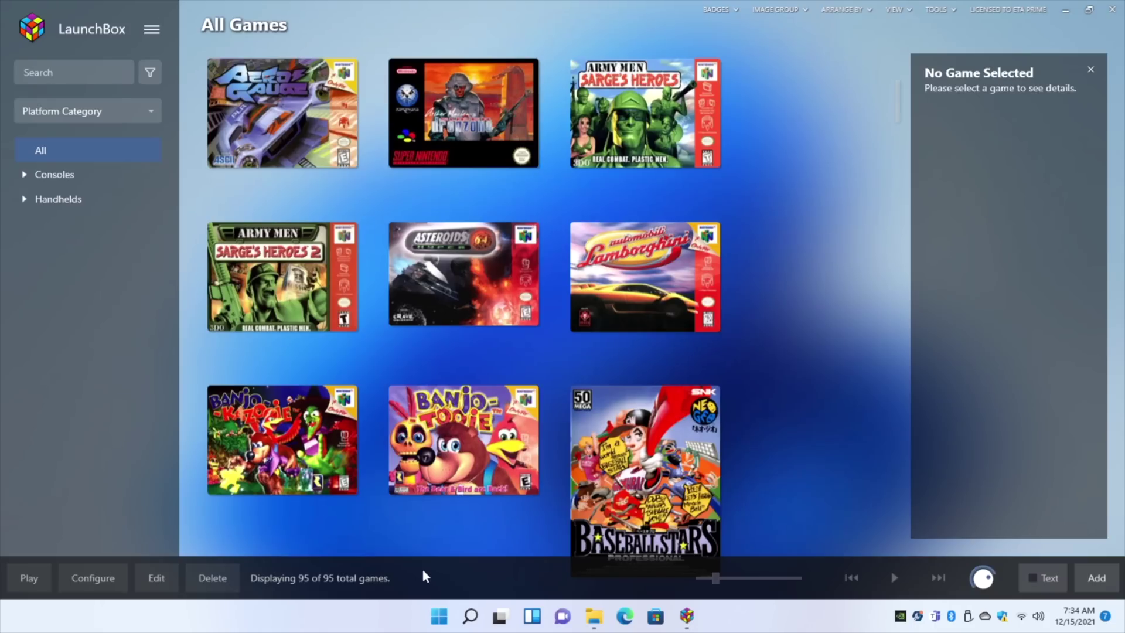
# Step: Close LaunchBox and open the user's profile folder under Users on Local Disk (C:) in File Explorer
pyautogui.click(1111, 10)
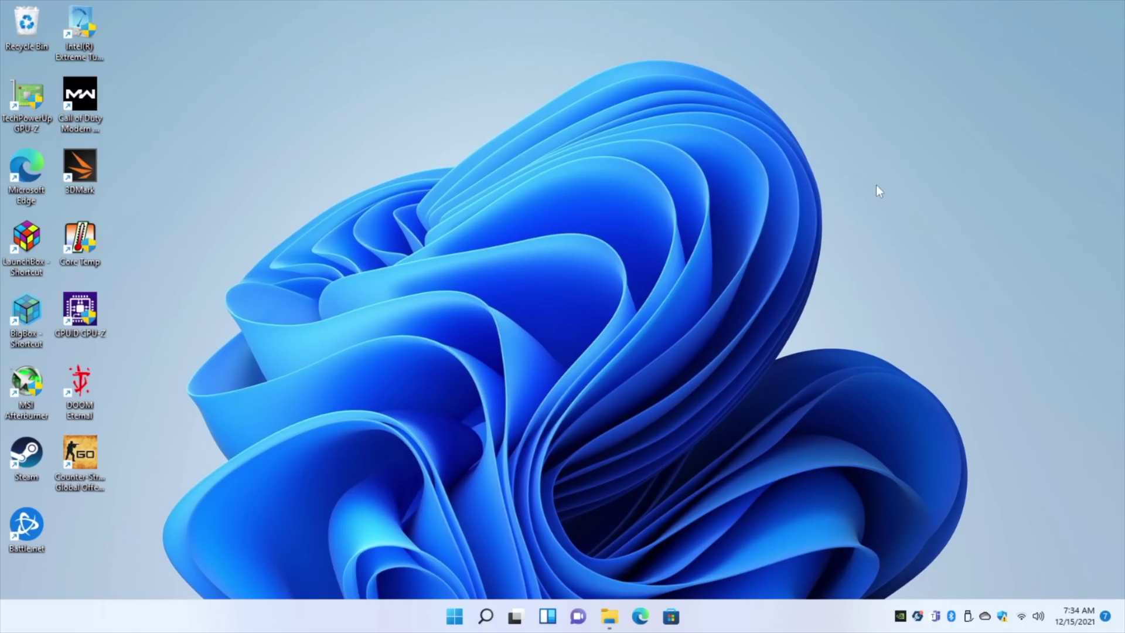
pyautogui.click(609, 617)
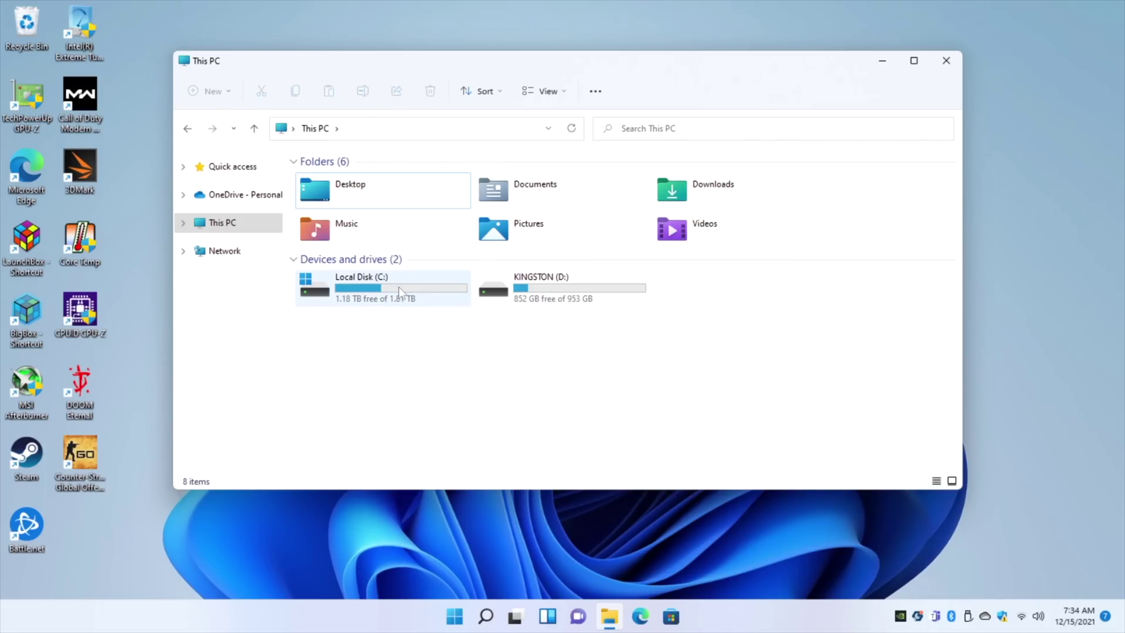
pyautogui.doubleClick(399, 291)
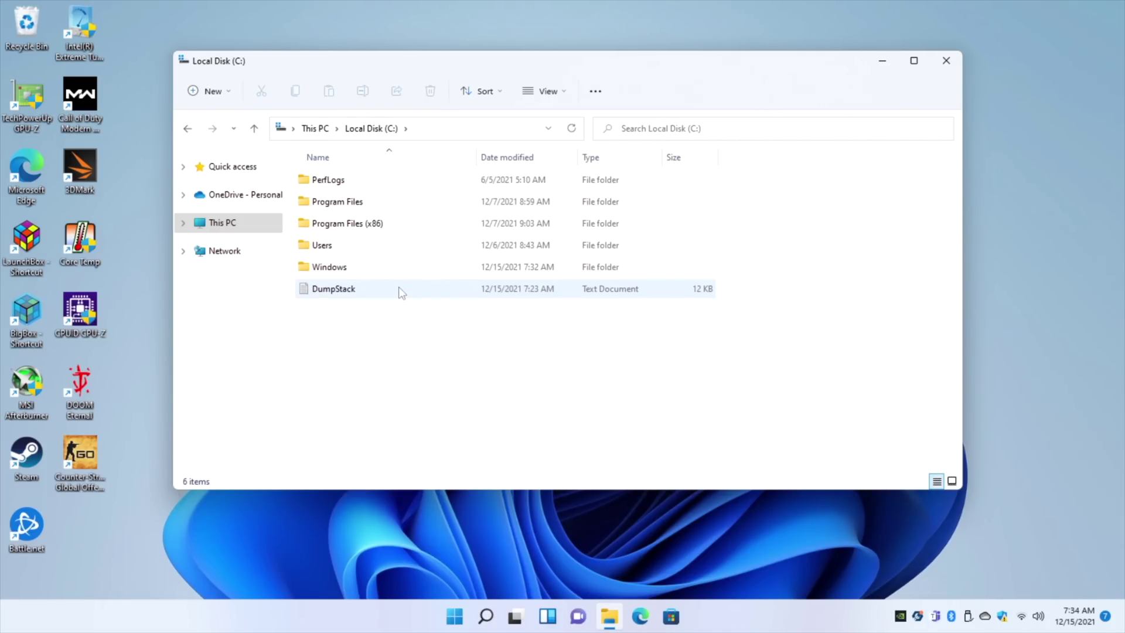
pyautogui.doubleClick(339, 238)
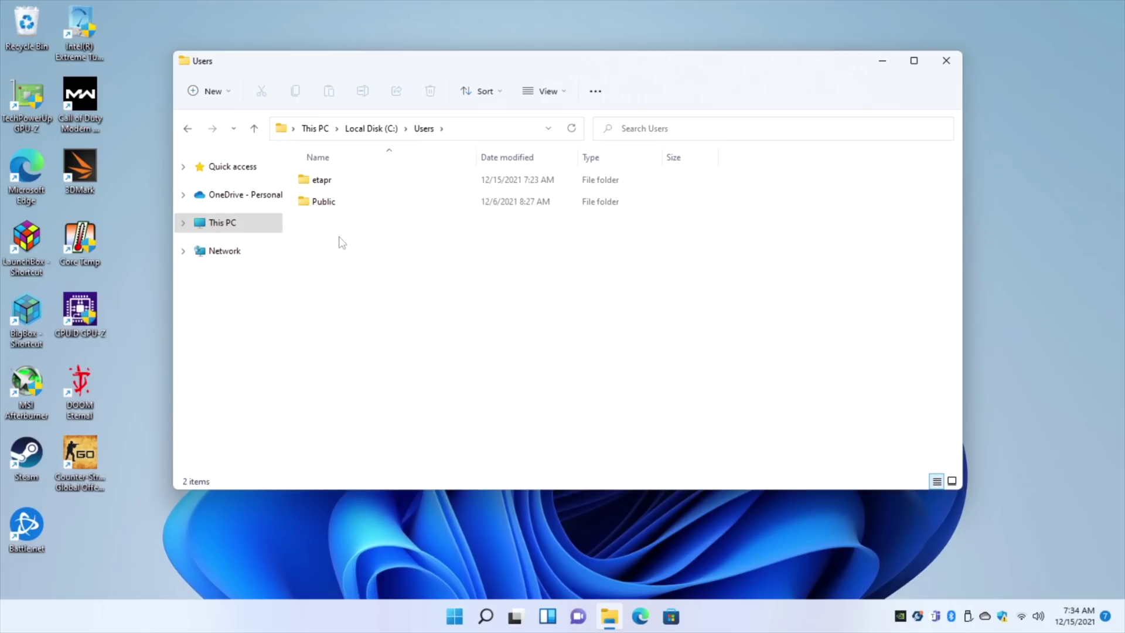
pyautogui.doubleClick(331, 181)
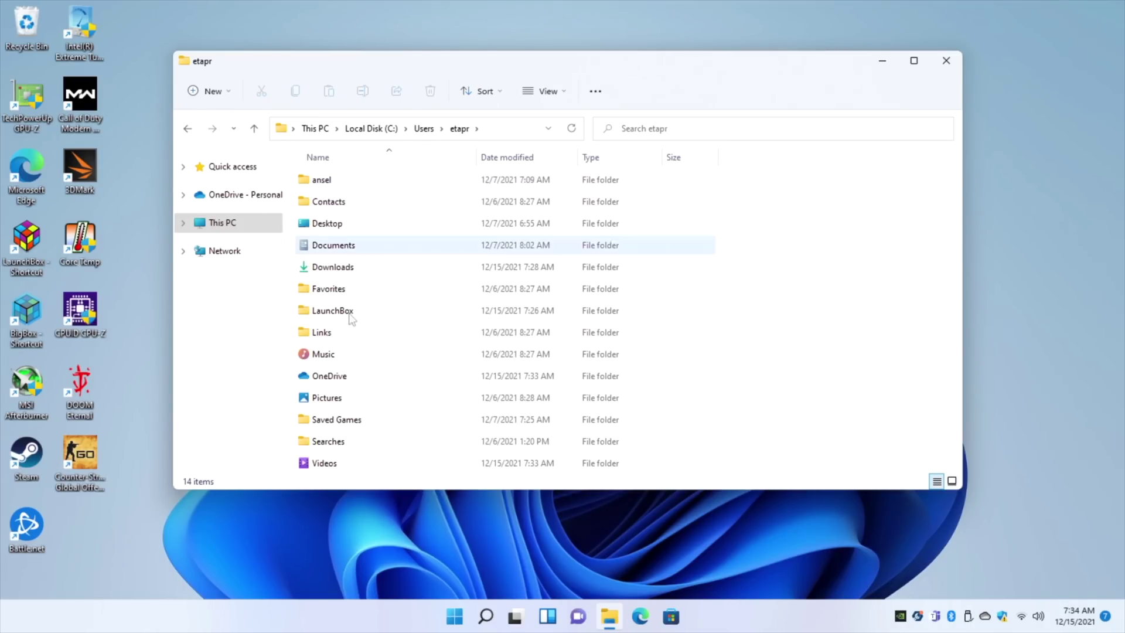
# Step: Check the LaunchBox folder's size on disk in its properties
pyautogui.click(351, 314)
pyautogui.rightClick(350, 314)
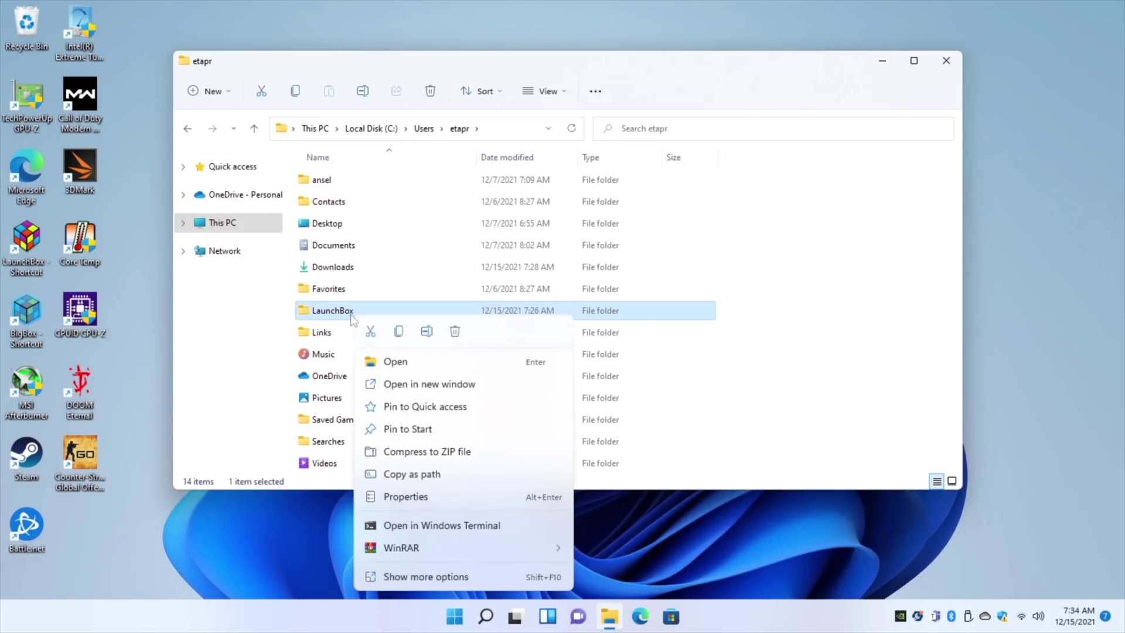
pyautogui.click(434, 494)
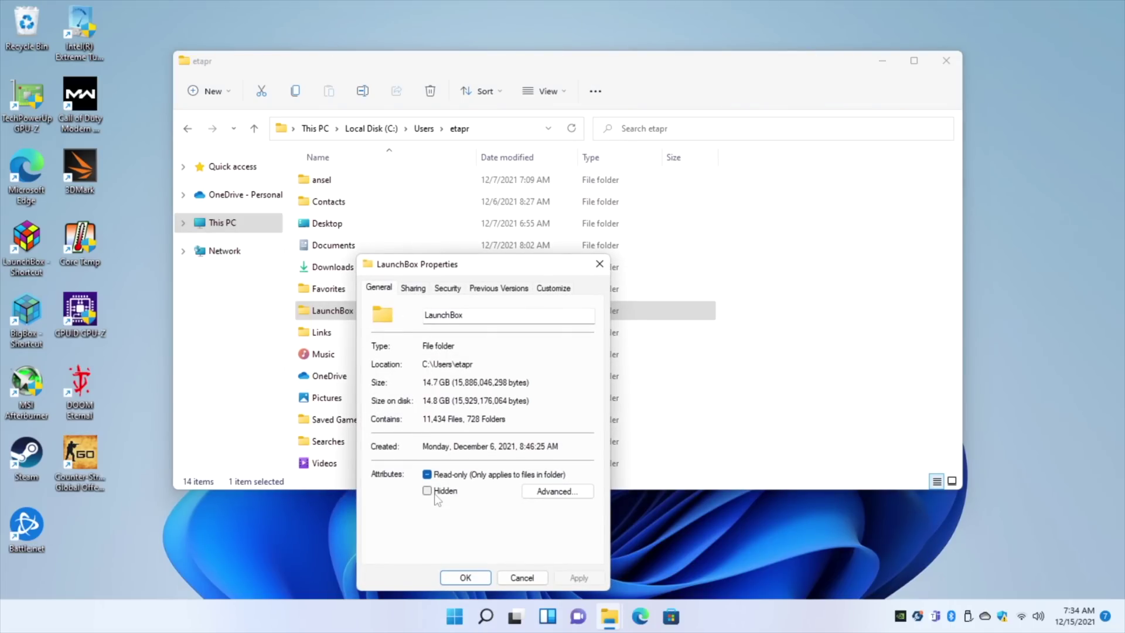
pyautogui.moveTo(515, 264); pyautogui.dragTo(492, 214)
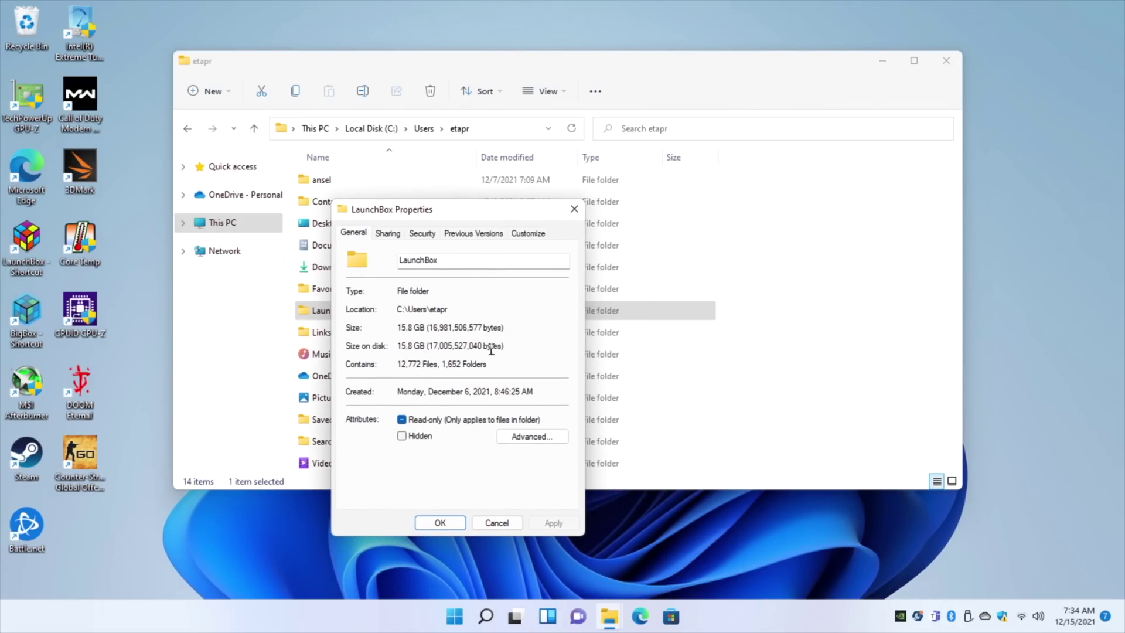
pyautogui.moveTo(507, 346); pyautogui.dragTo(389, 341)
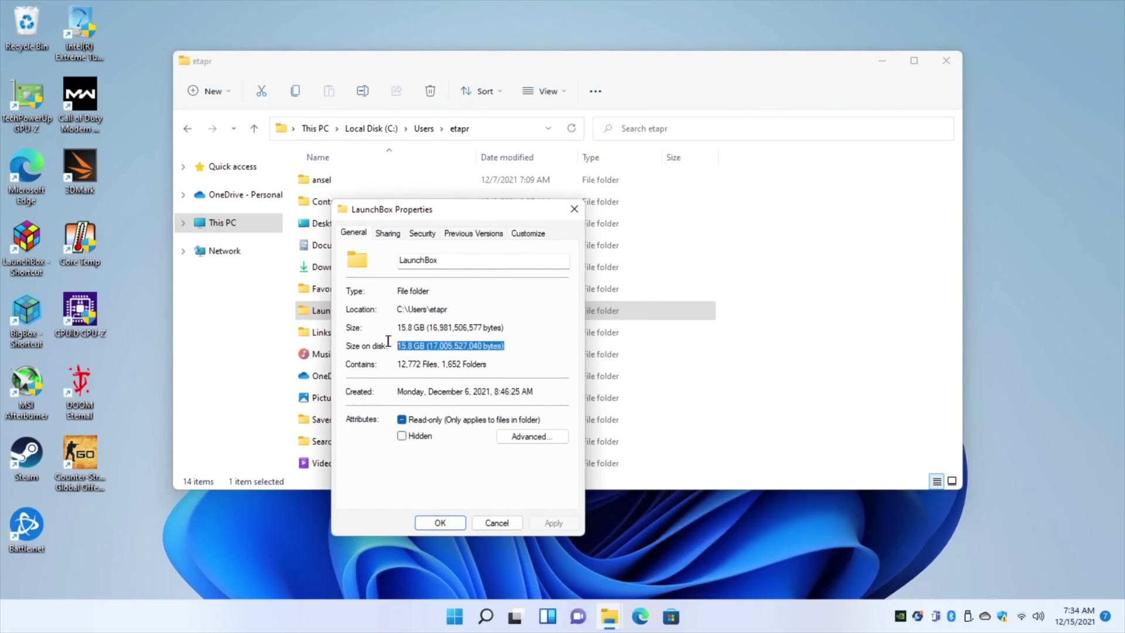
pyautogui.click(530, 350)
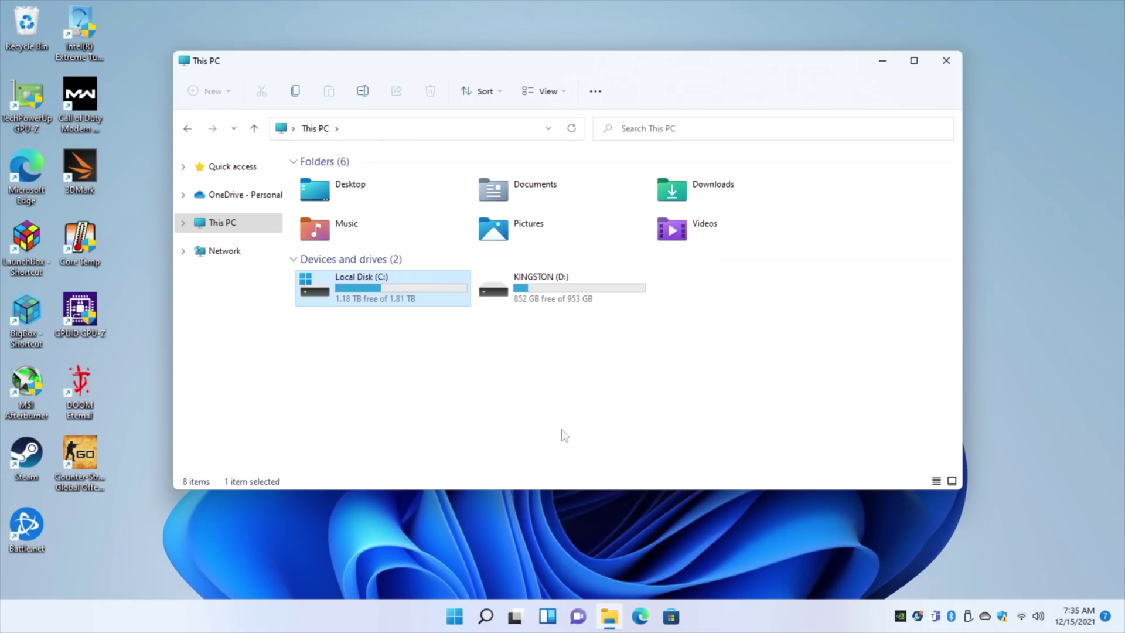
# Step: Inspect the contents of the KINGSTON (D:) drive and check its used and free space in its properties
pyautogui.click(567, 299)
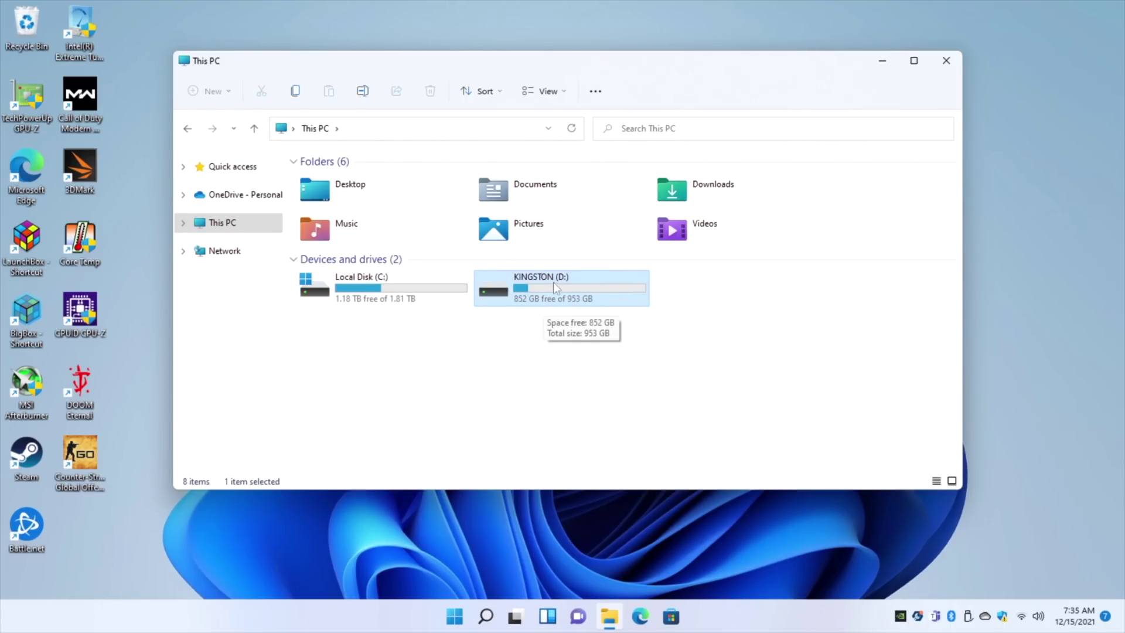
pyautogui.doubleClick(581, 296)
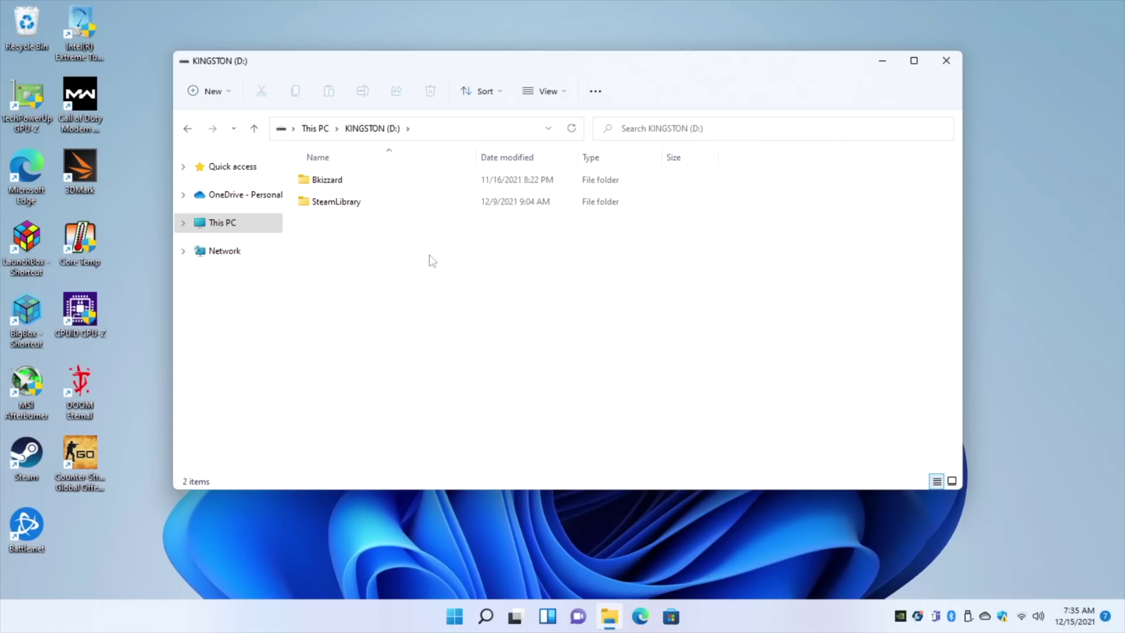
pyautogui.click(188, 129)
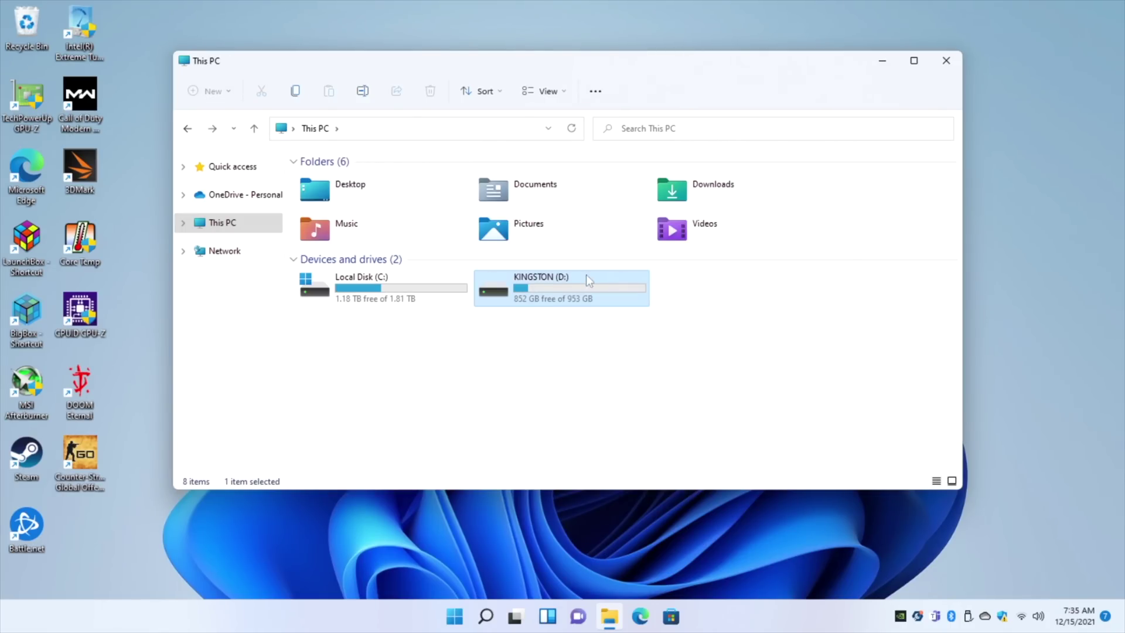
pyautogui.rightClick(551, 279)
pyautogui.click(653, 459)
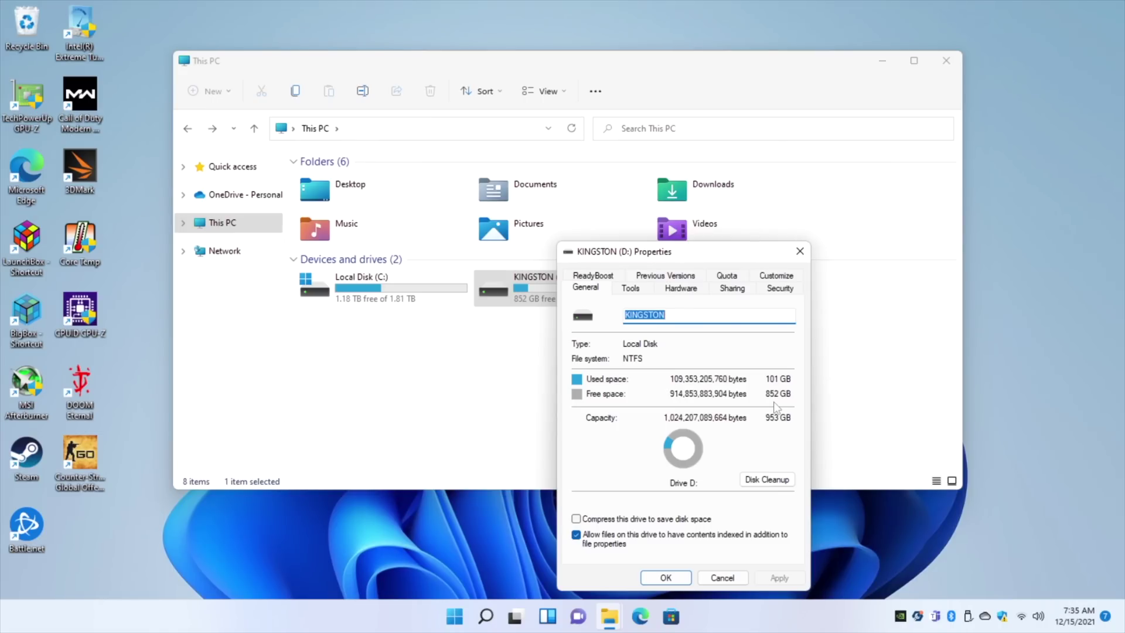
pyautogui.click(800, 252)
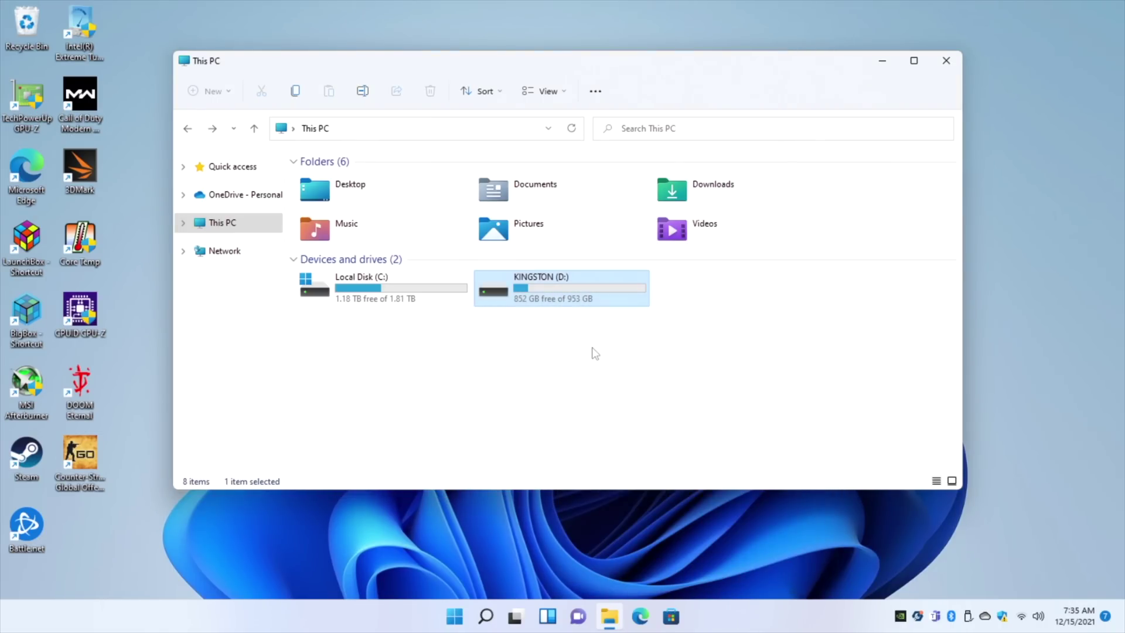
pyautogui.click(592, 348)
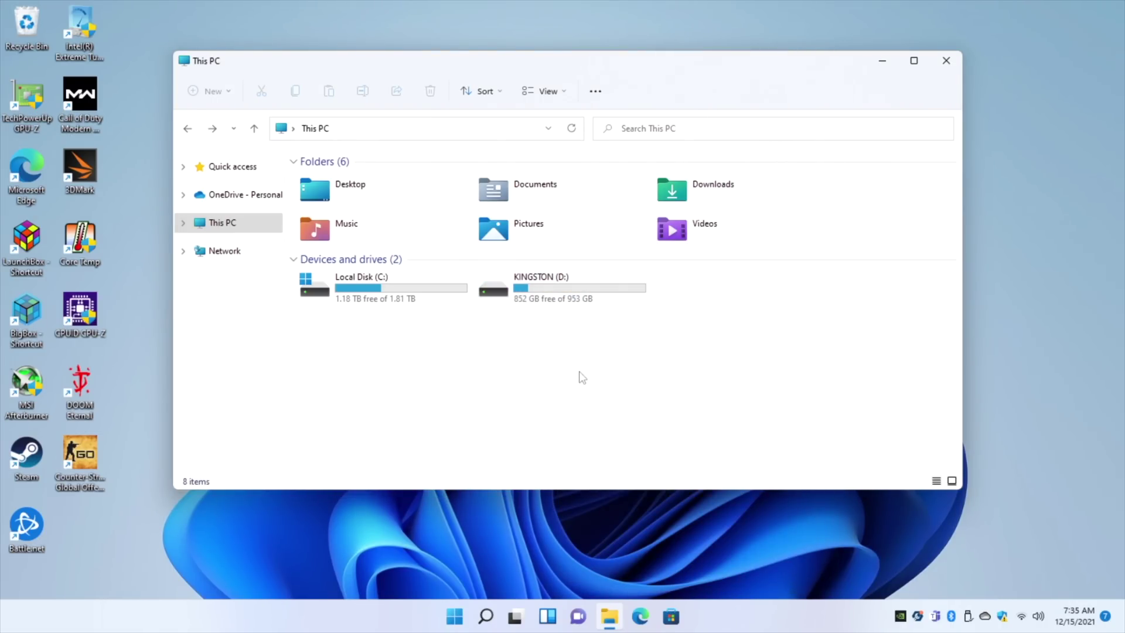
# Step: Open the KINGSTON (D:) drive in a new window and arrange it side by side with the This PC window
pyautogui.rightClick(552, 289)
pyautogui.click(655, 359)
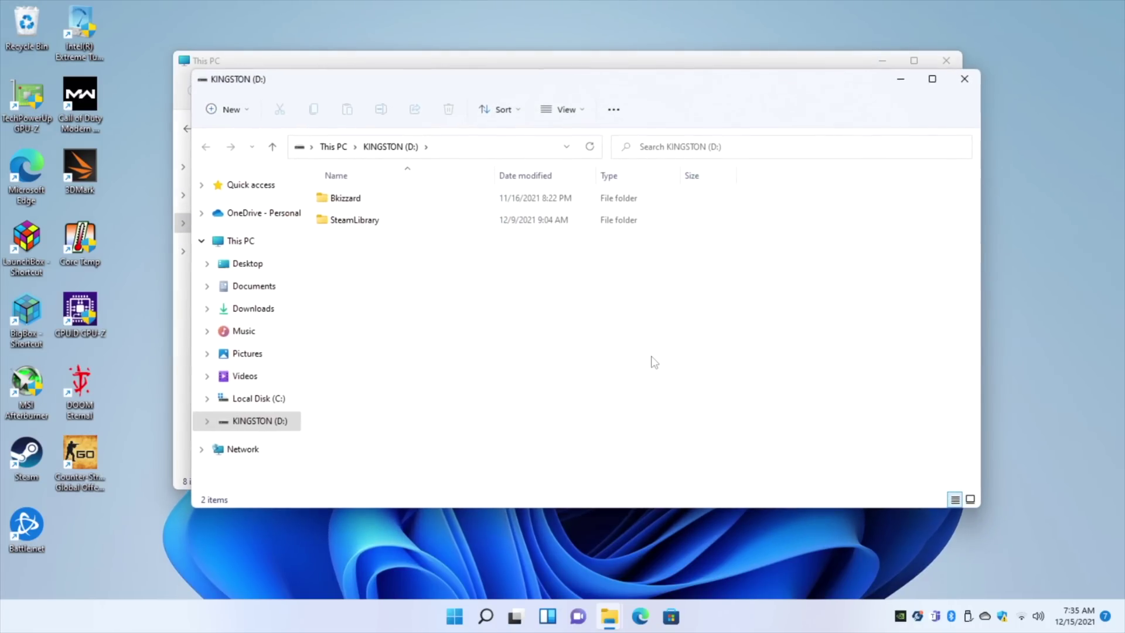
pyautogui.moveTo(561, 78); pyautogui.dragTo(1123, 230)
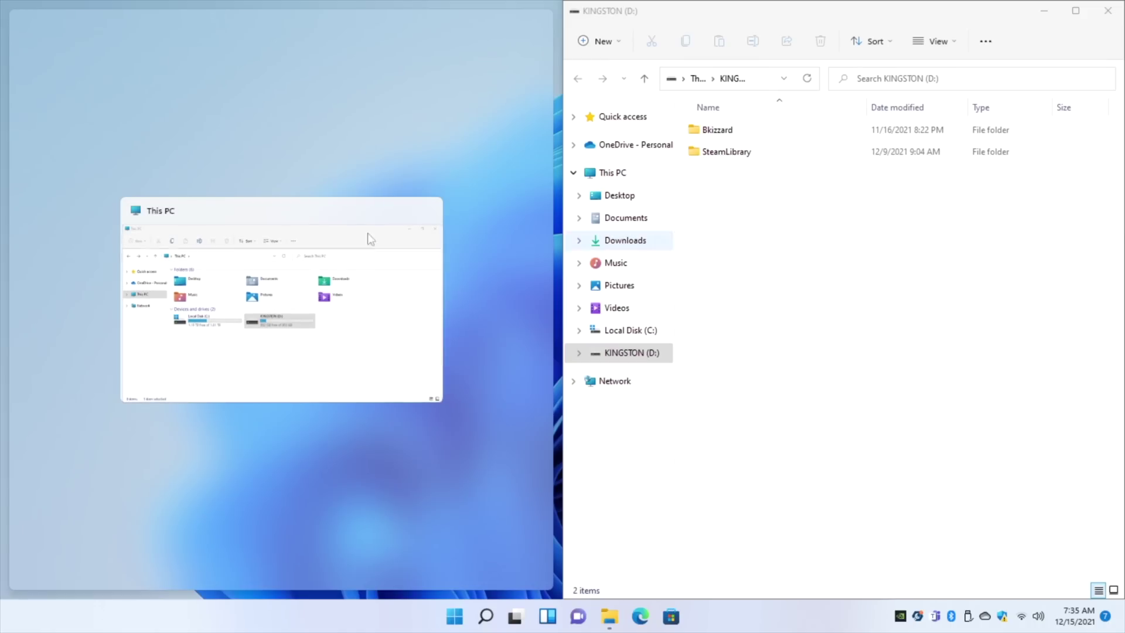
pyautogui.click(321, 372)
# Step: Copy the LaunchBox folder from the user's profile folder on Local Disk (C:) to the KINGSTON (D:) drive
pyautogui.click(205, 272)
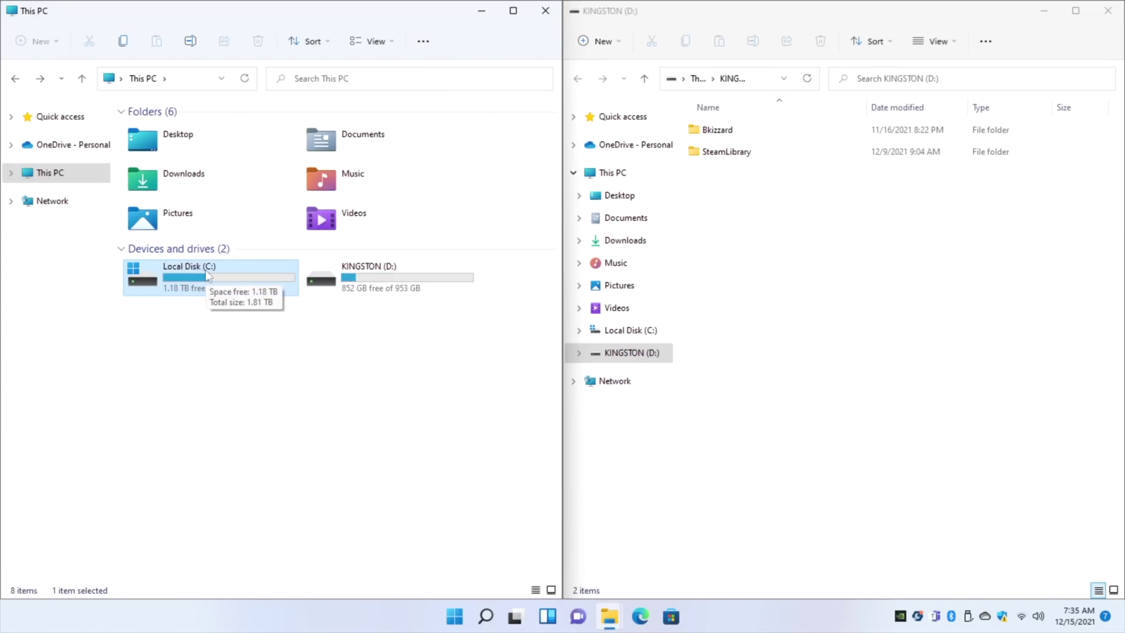
pyautogui.doubleClick(205, 269)
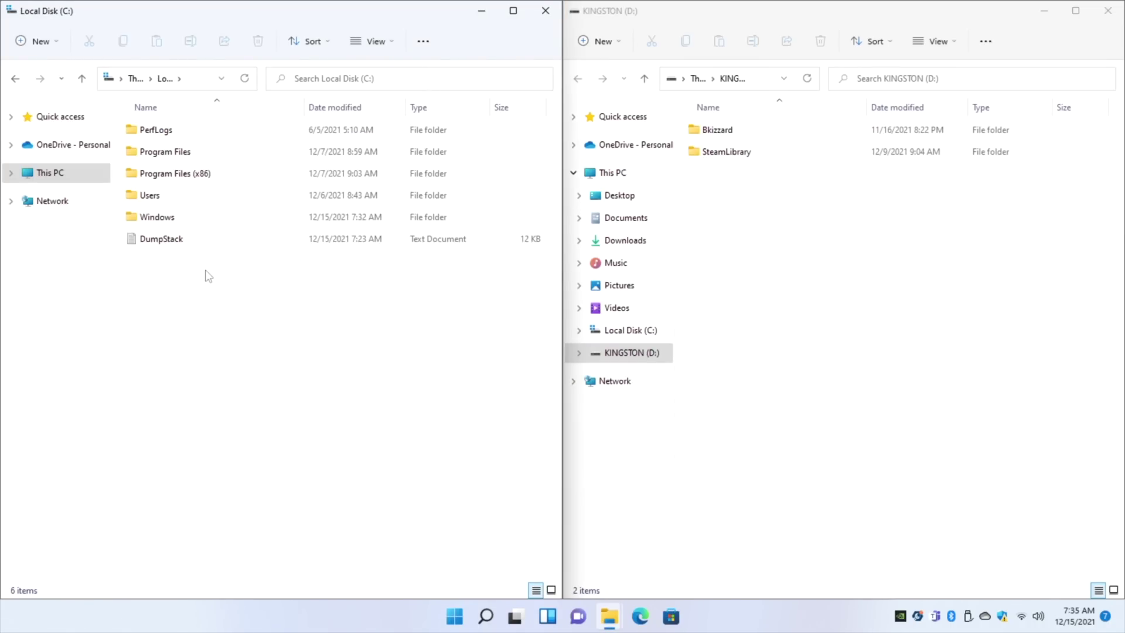
pyautogui.doubleClick(161, 197)
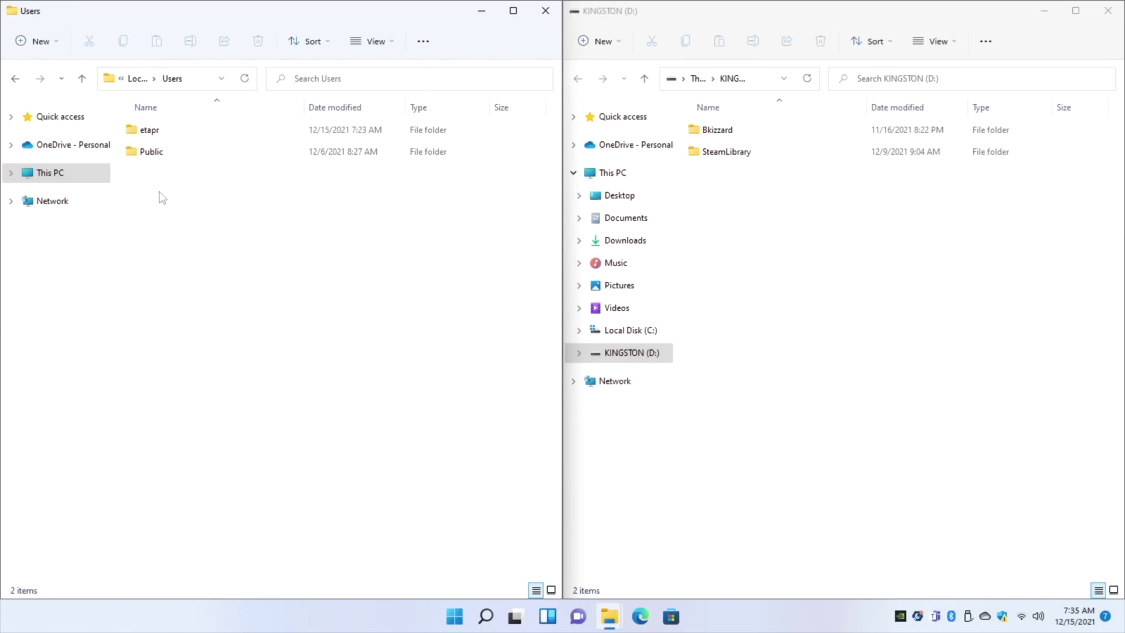
pyautogui.doubleClick(160, 130)
pyautogui.click(175, 262)
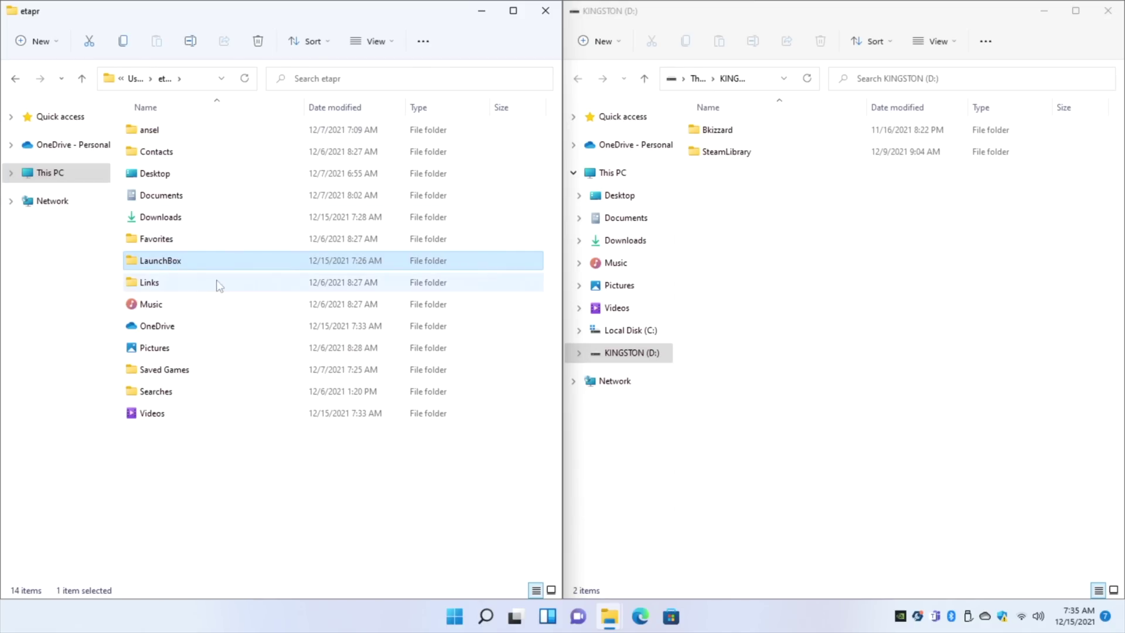
pyautogui.moveTo(165, 264); pyautogui.dragTo(834, 362)
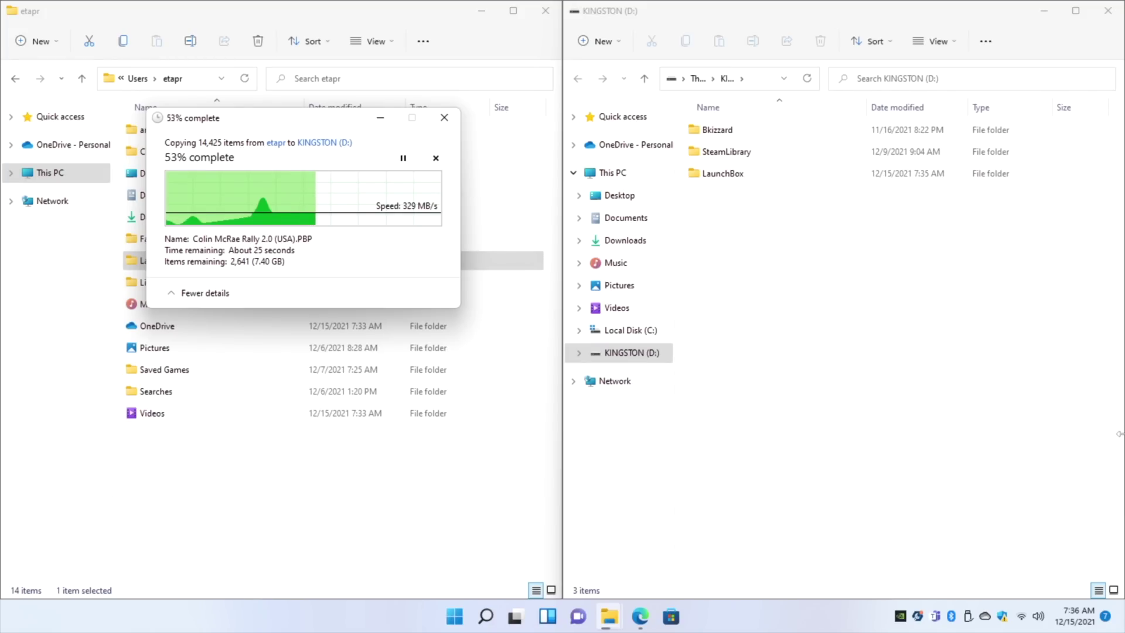
# Step: Switch to Edge and download the Windows x64 installer of .NET Core SDK 3.1.416
pyautogui.click(641, 616)
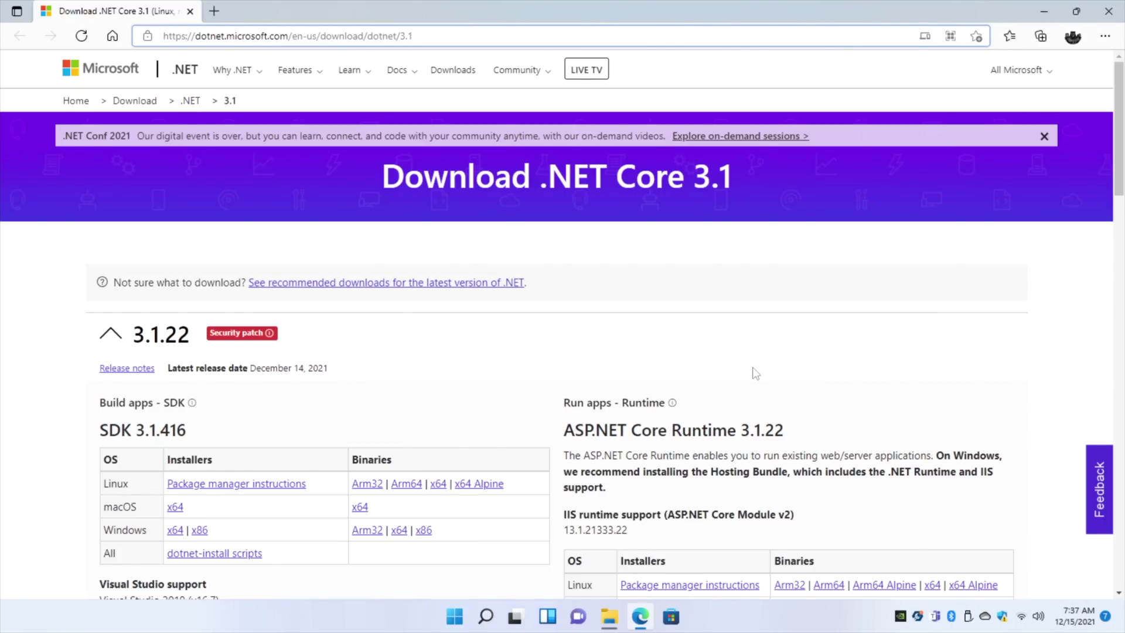
pyautogui.scroll(-2, 756, 374)
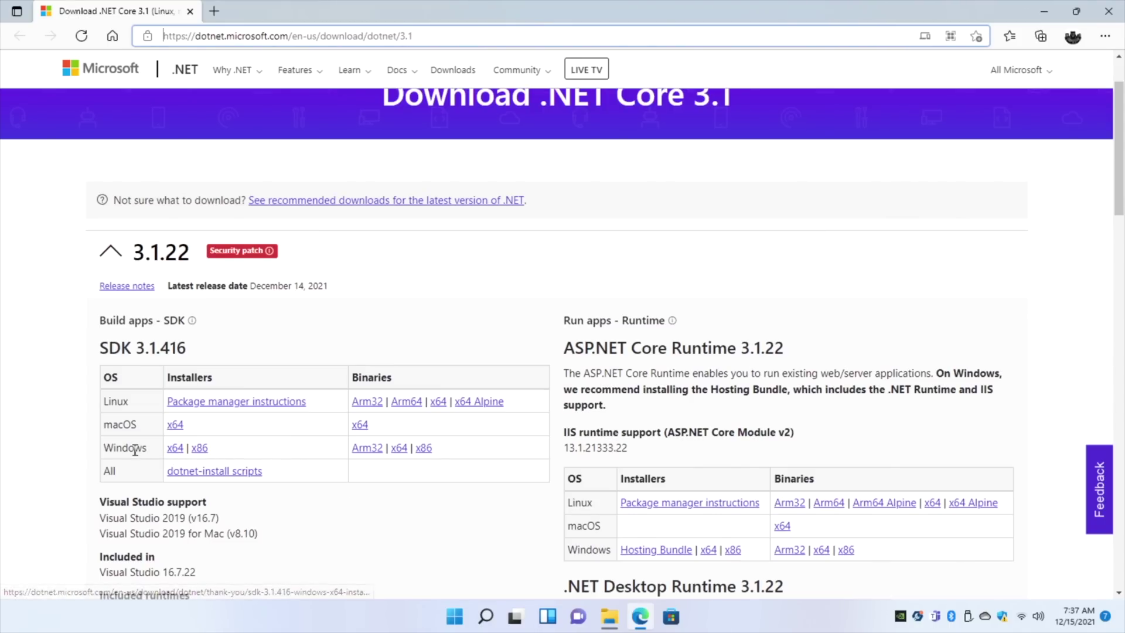
pyautogui.doubleClick(135, 449)
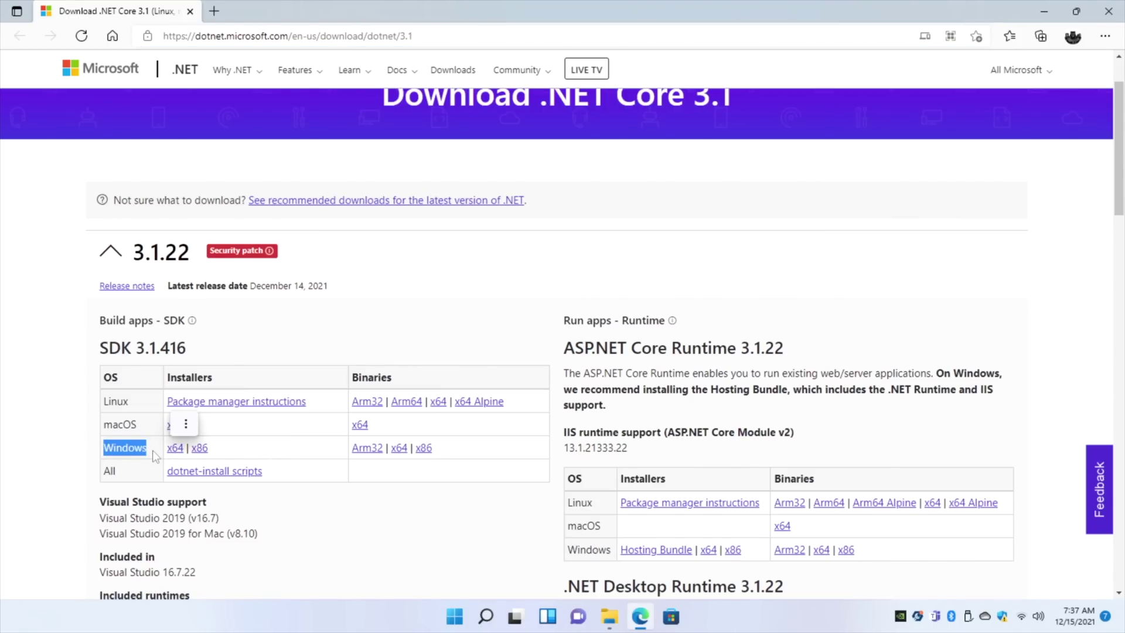
pyautogui.click(173, 449)
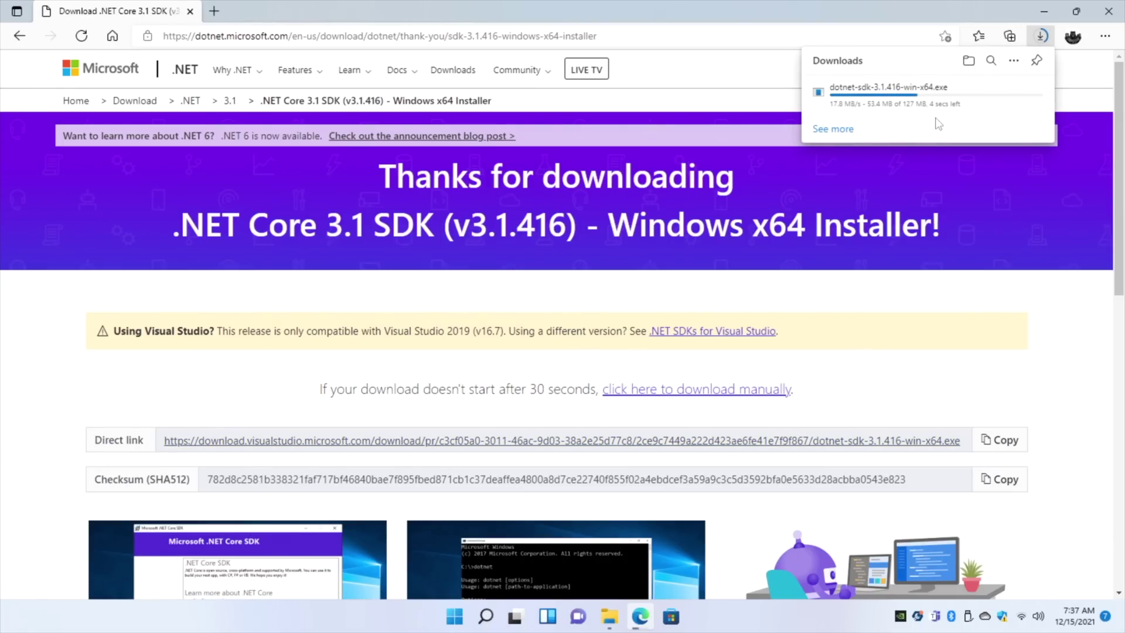
# Step: Place the downloaded dotnet-sdk-3.1.416-win-x64.exe installer on the desktop and transfer it into the LaunchBox folder on KINGSTON (D:)
pyautogui.press('super+Right')
pyautogui.moveTo(868, 96); pyautogui.dragTo(275, 195)
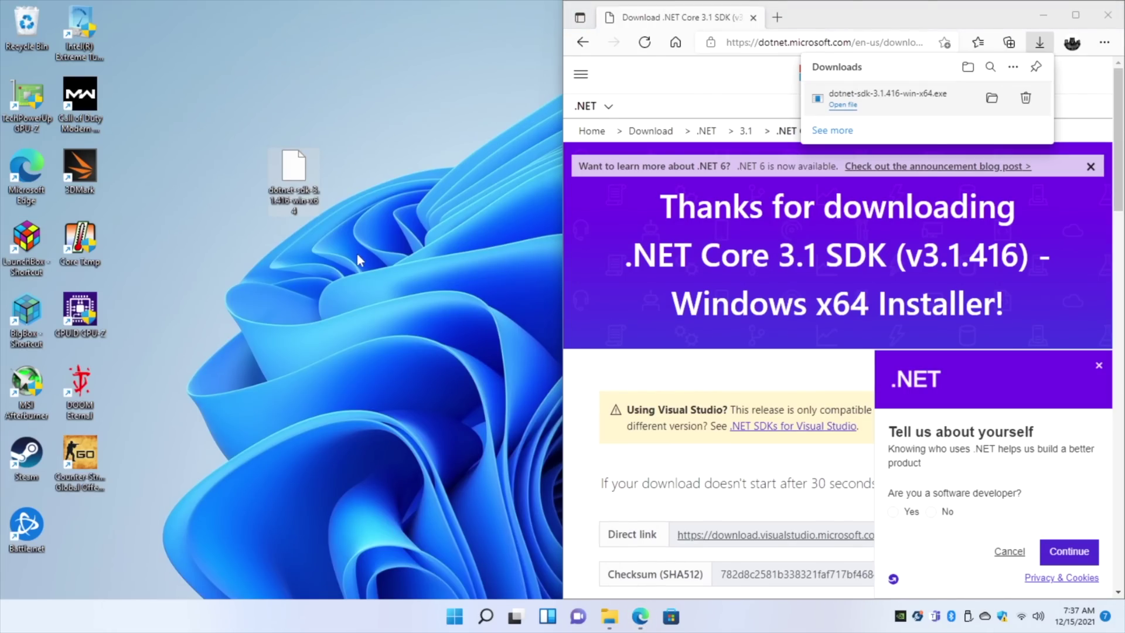
pyautogui.hotkey('alt', 'Tab')
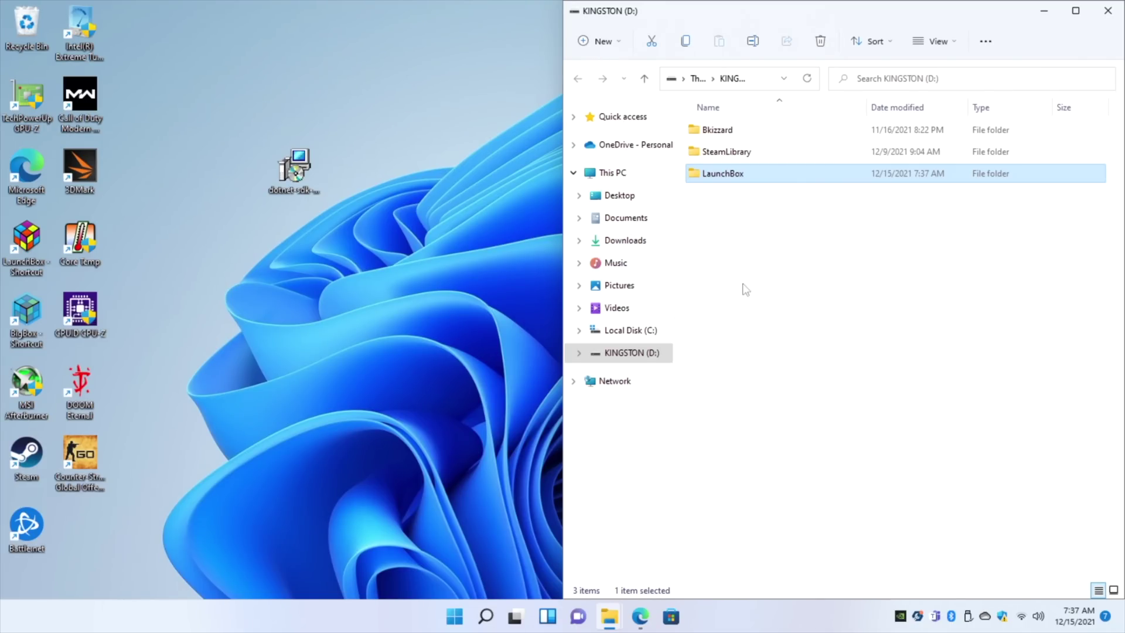
pyautogui.doubleClick(725, 175)
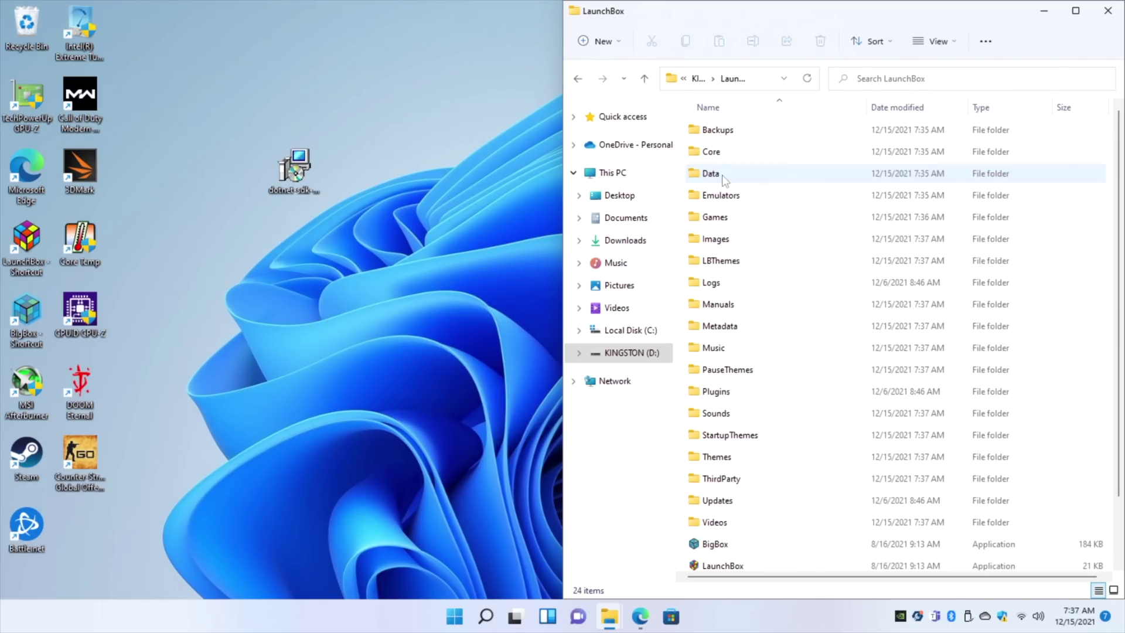
pyautogui.moveTo(303, 162); pyautogui.dragTo(681, 501)
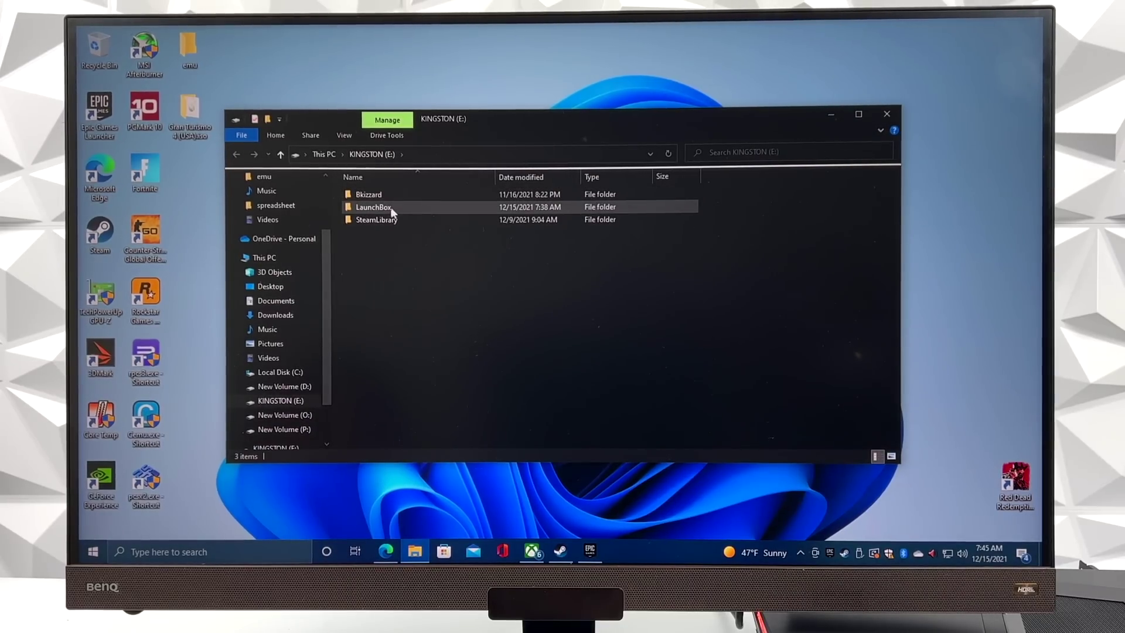
# Step: Try to run LaunchBox.exe from the LaunchBox folder on KINGSTON (E:) and decline the .NET Core download
pyautogui.doubleClick(389, 207)
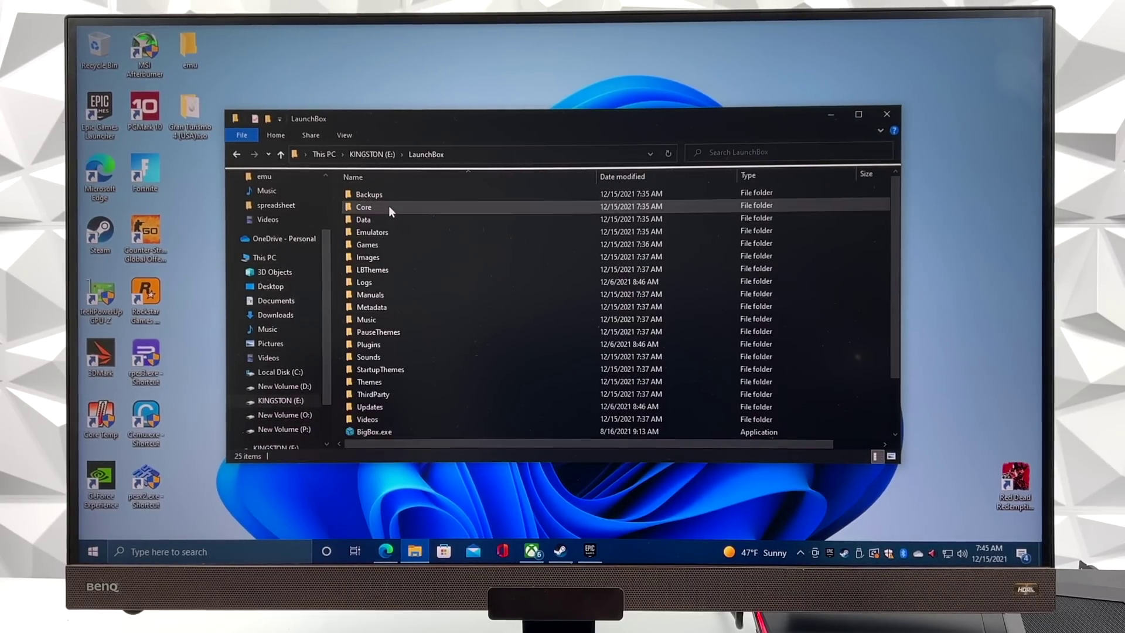
pyautogui.scroll(-2, 457, 369)
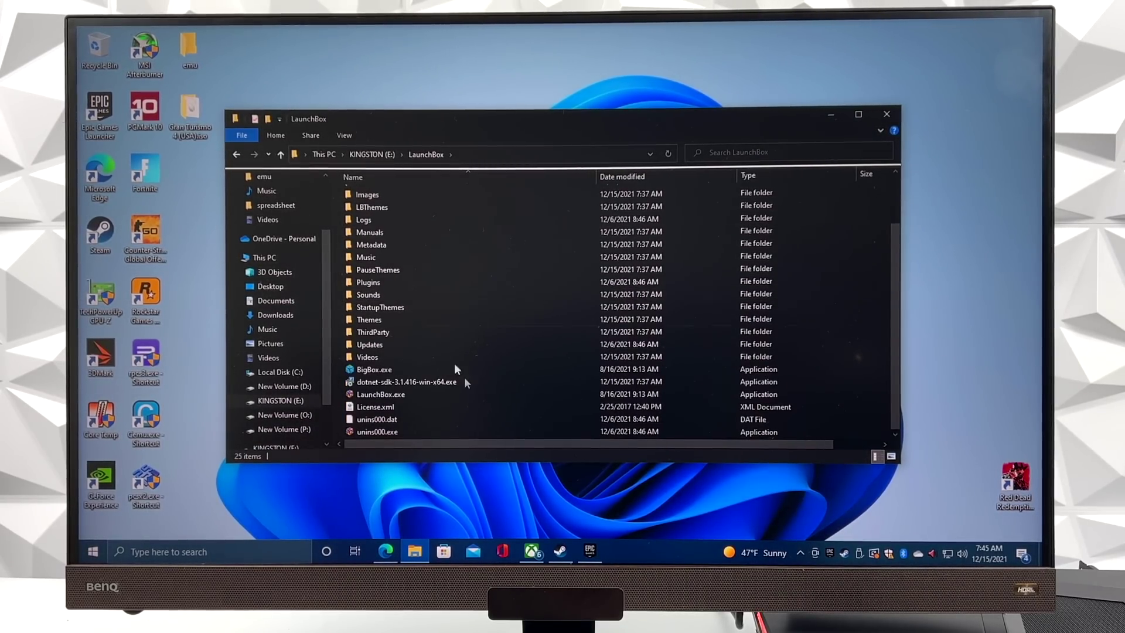
pyautogui.doubleClick(386, 396)
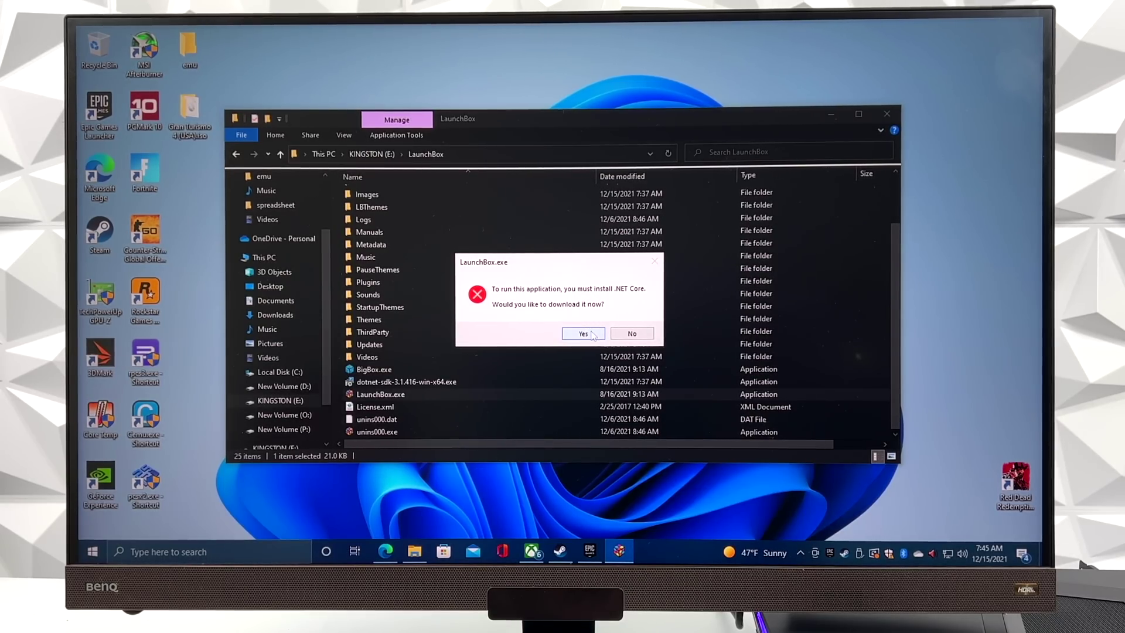
pyautogui.click(650, 335)
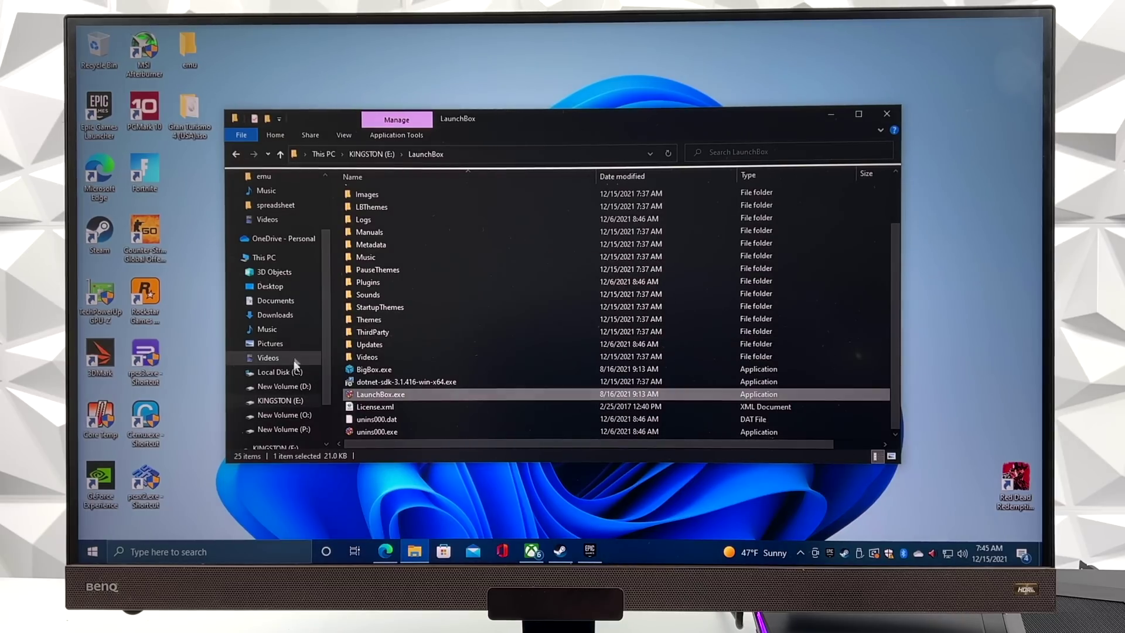
# Step: Install .NET Core SDK 3.1.416 from dotnet-sdk-3.1.416-win-x64.exe in the LaunchBox folder and close the installer when it finishes
pyautogui.doubleClick(401, 382)
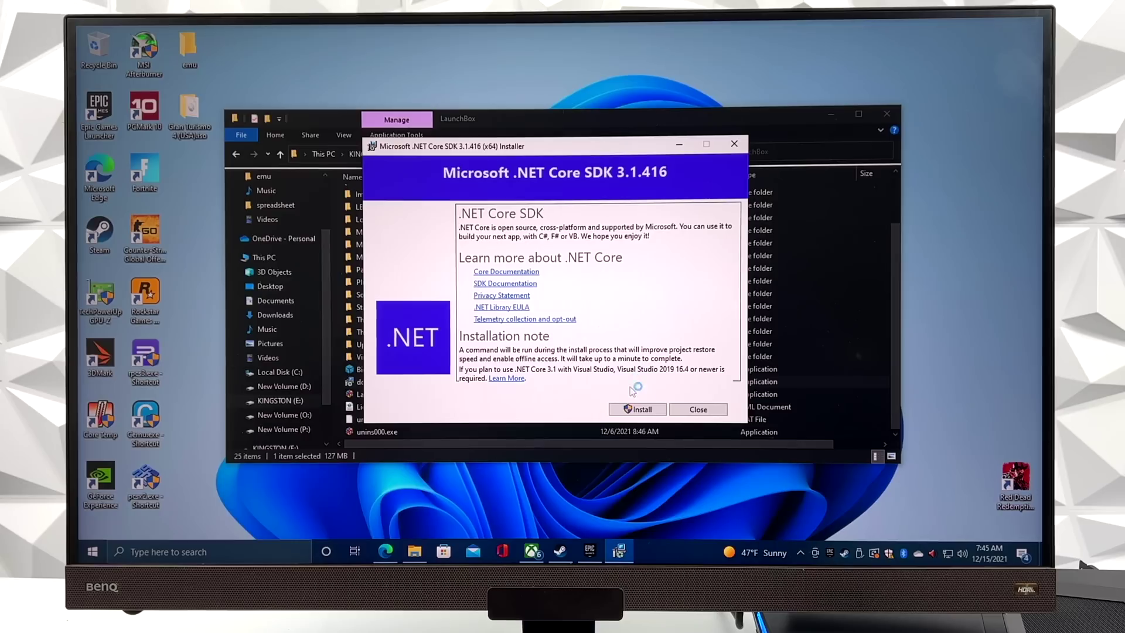
pyautogui.click(645, 411)
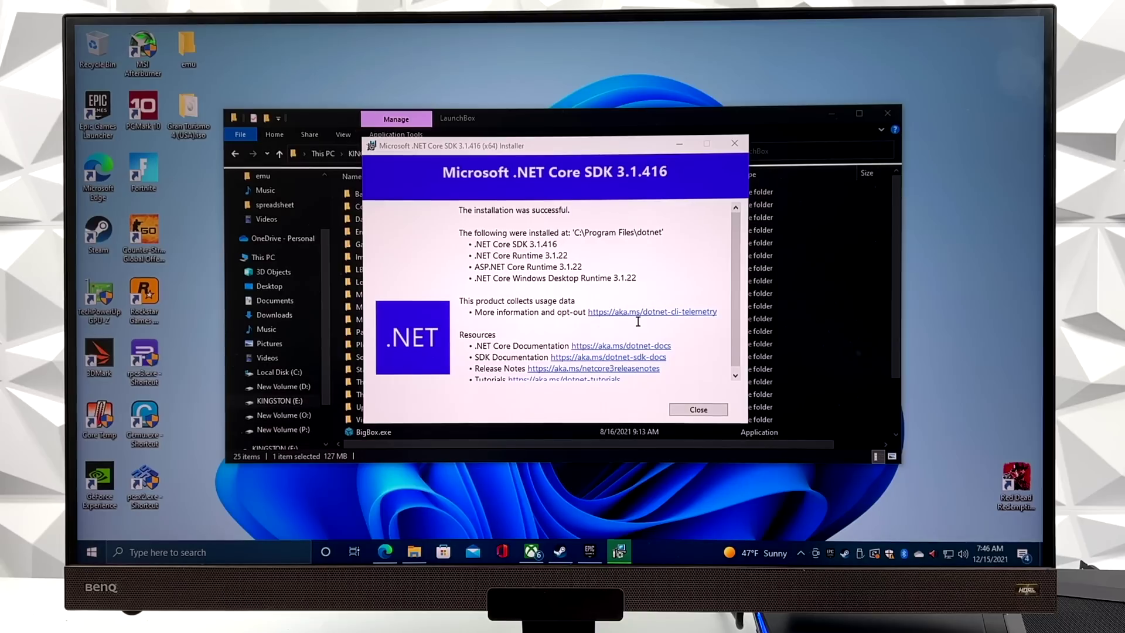
pyautogui.click(701, 410)
# Step: Start LaunchBox.exe from the LaunchBox folder on KINGSTON (E:) and dismiss the welcome window
pyautogui.scroll(-2, 470, 392)
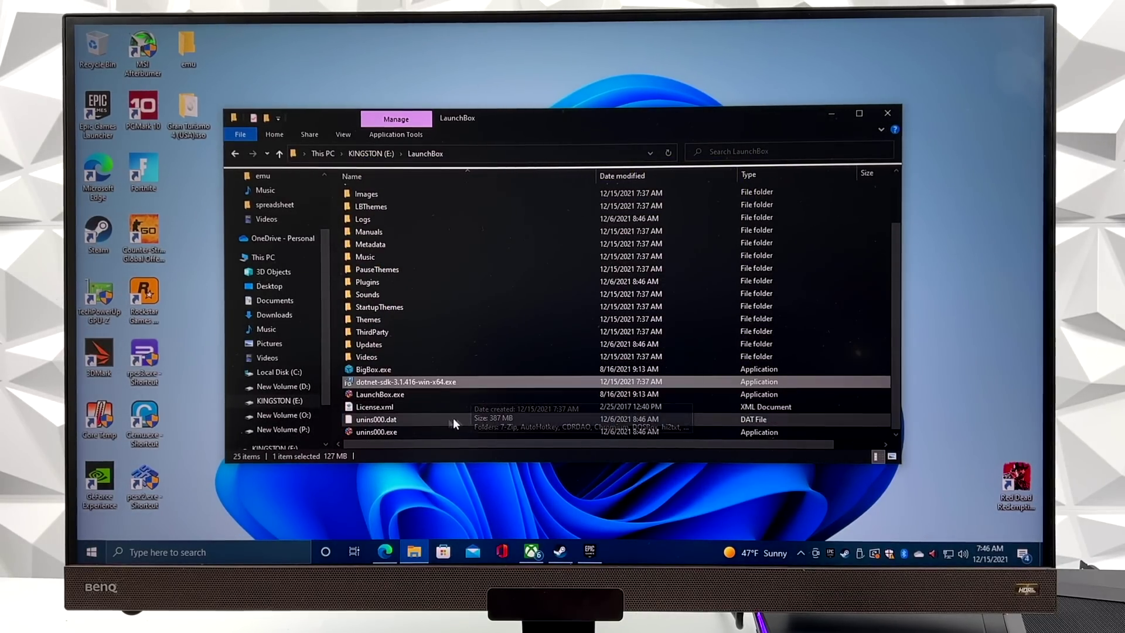
pyautogui.click(388, 395)
pyautogui.doubleClick(388, 396)
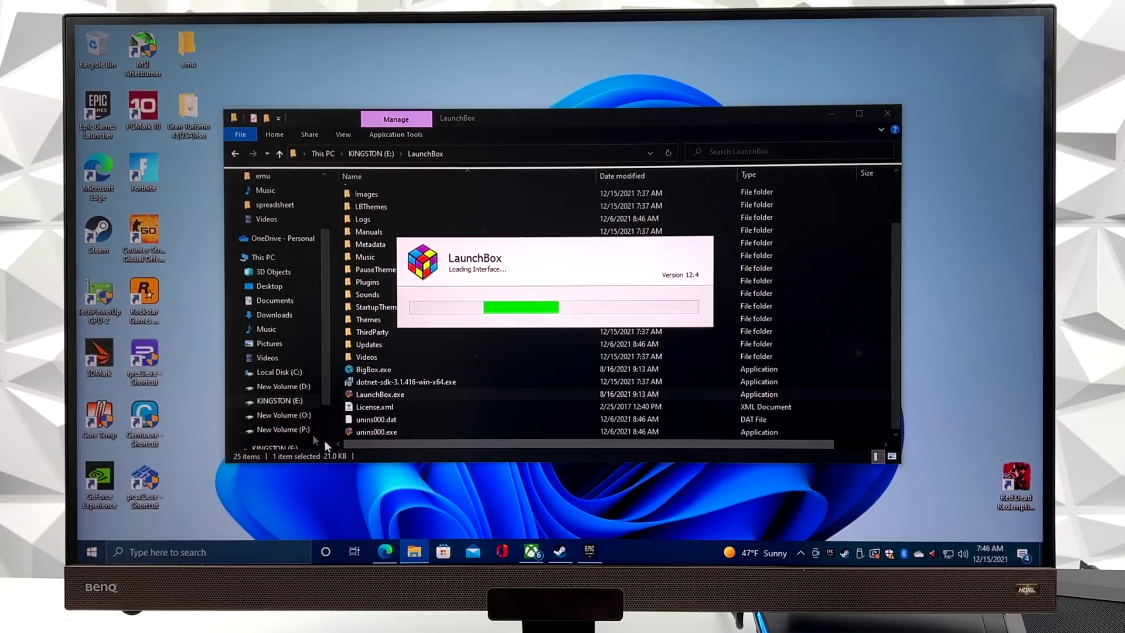
pyautogui.click(275, 401)
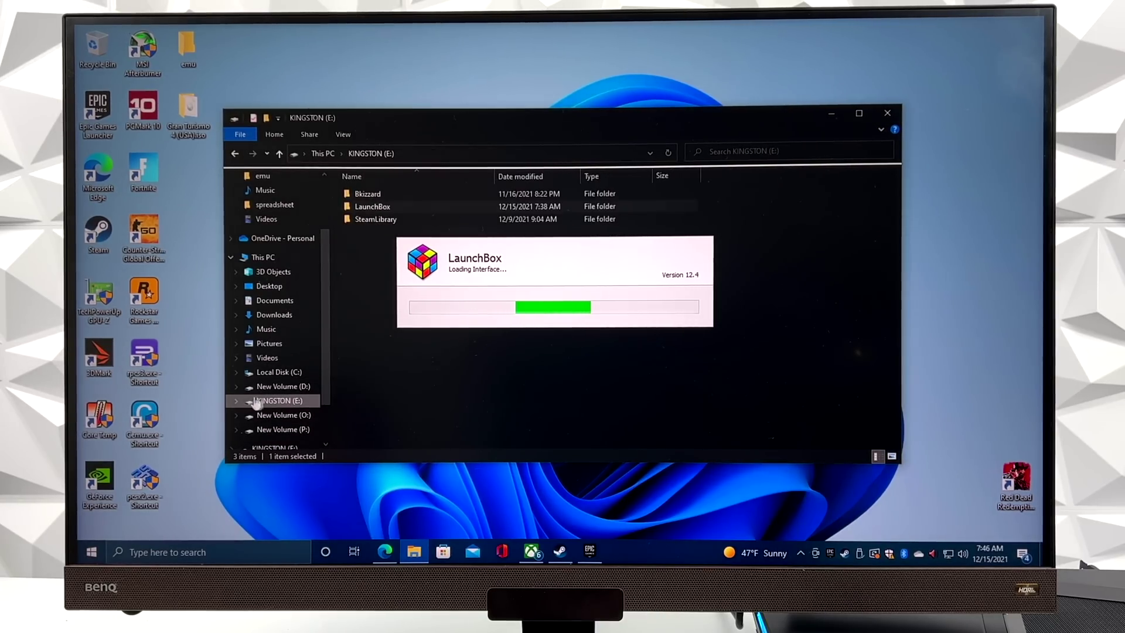
pyautogui.doubleClick(373, 206)
pyautogui.scroll(-2, 384, 418)
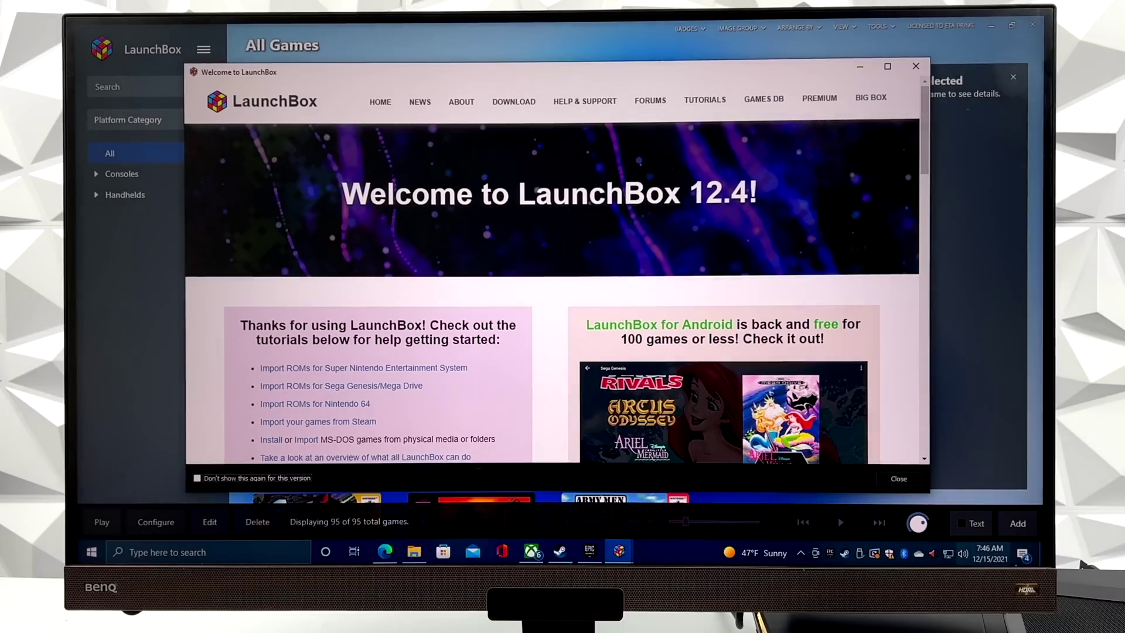
pyautogui.click(896, 481)
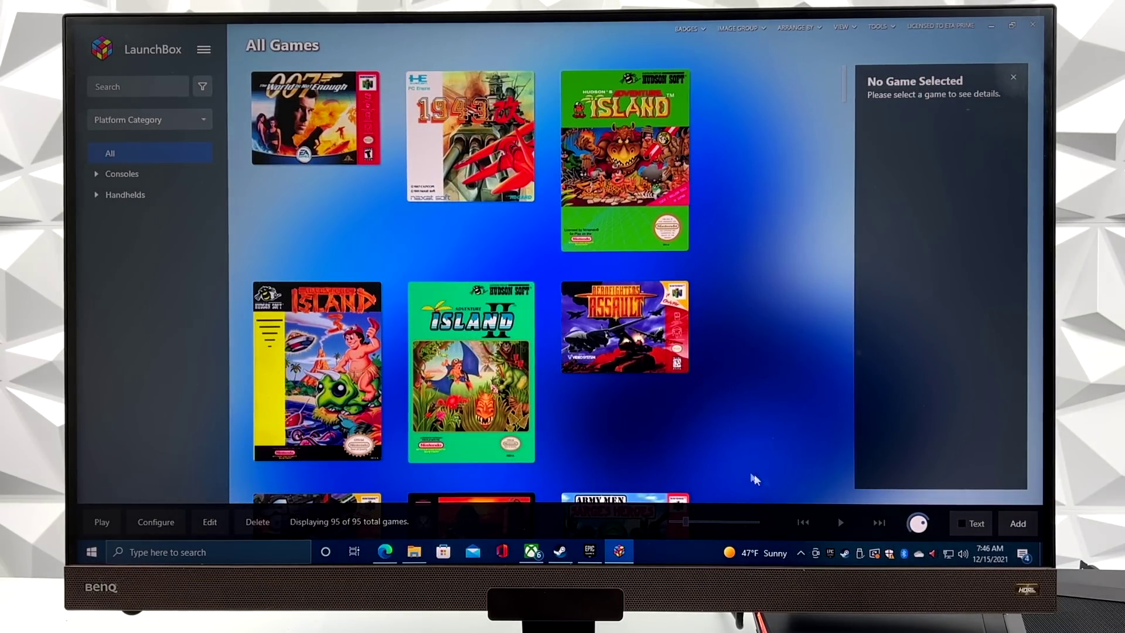
# Step: Look through the All Games covers and switch LaunchBox to Big Box mode
pyautogui.scroll(-3, 809, 310)
pyautogui.scroll(2, 806, 323)
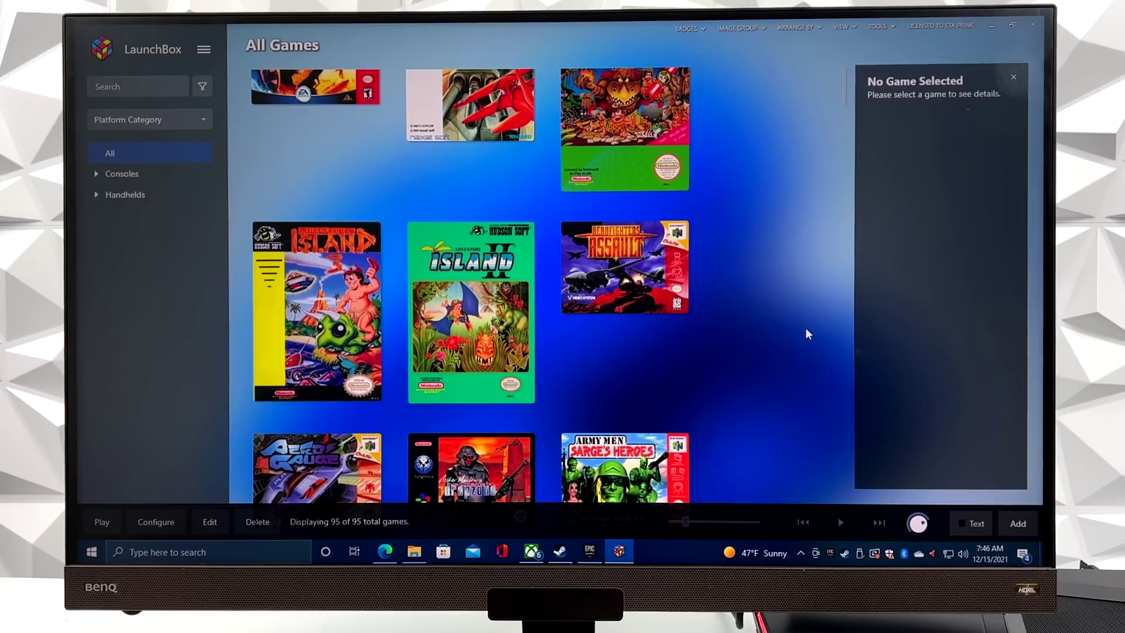
pyautogui.click(204, 51)
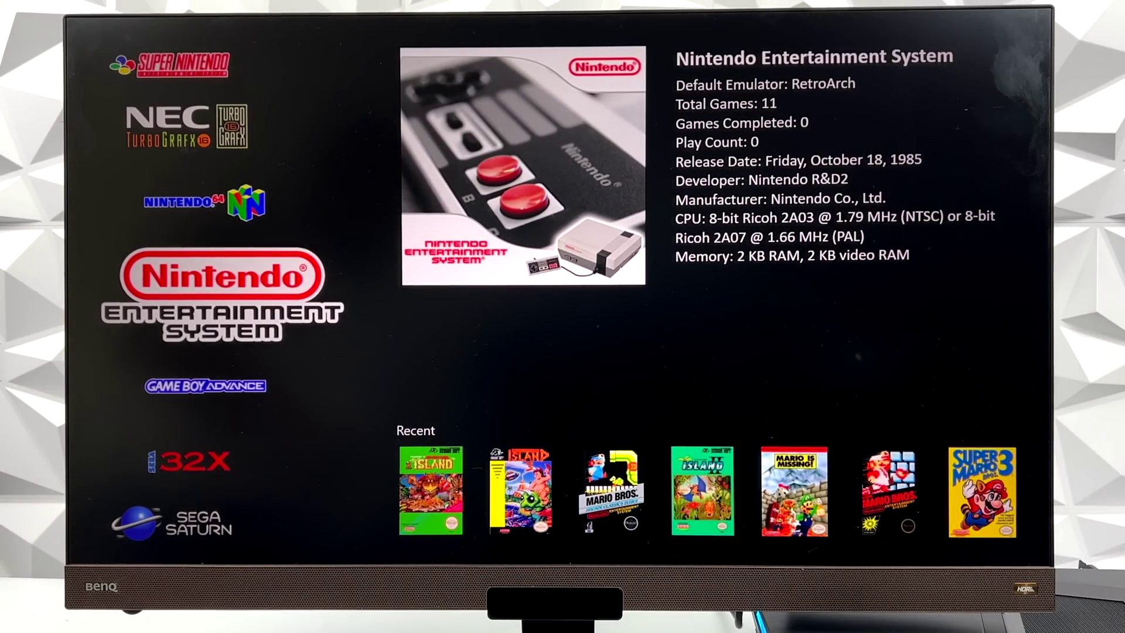
# Step: Browse the Big Box platform list in both directions from Nintendo Entertainment System to check the available systems
pyautogui.press('Down')
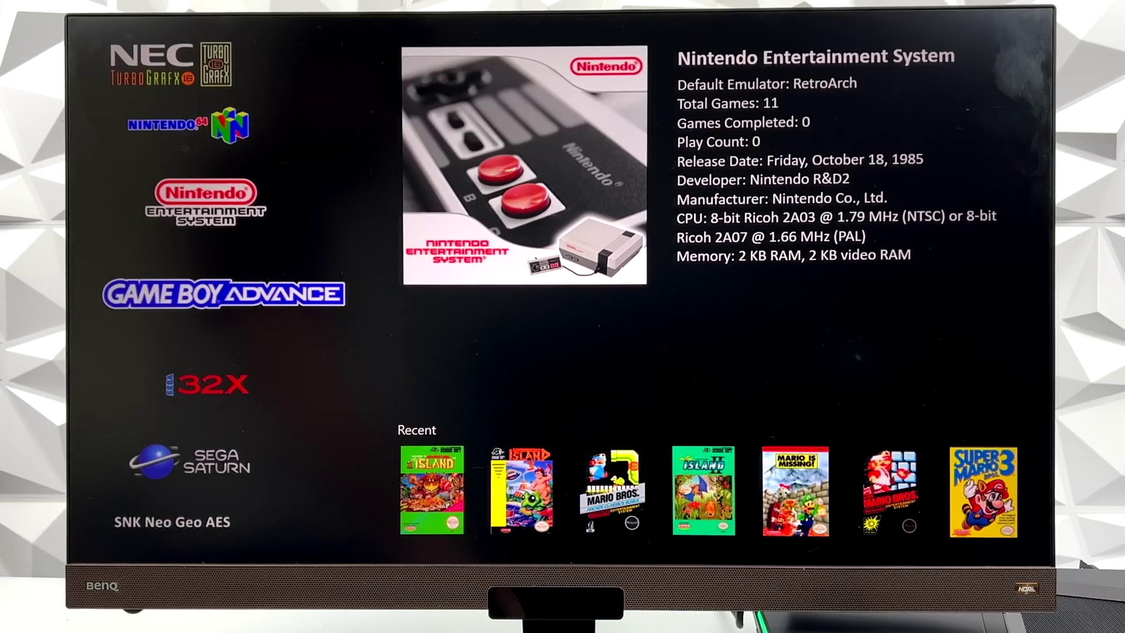
pyautogui.press('Down')
pyautogui.press('Down')
pyautogui.press('Up')
pyautogui.press('Up')
pyautogui.press('Up')
pyautogui.press('Up')
pyautogui.press('Up')
pyautogui.press('Up')
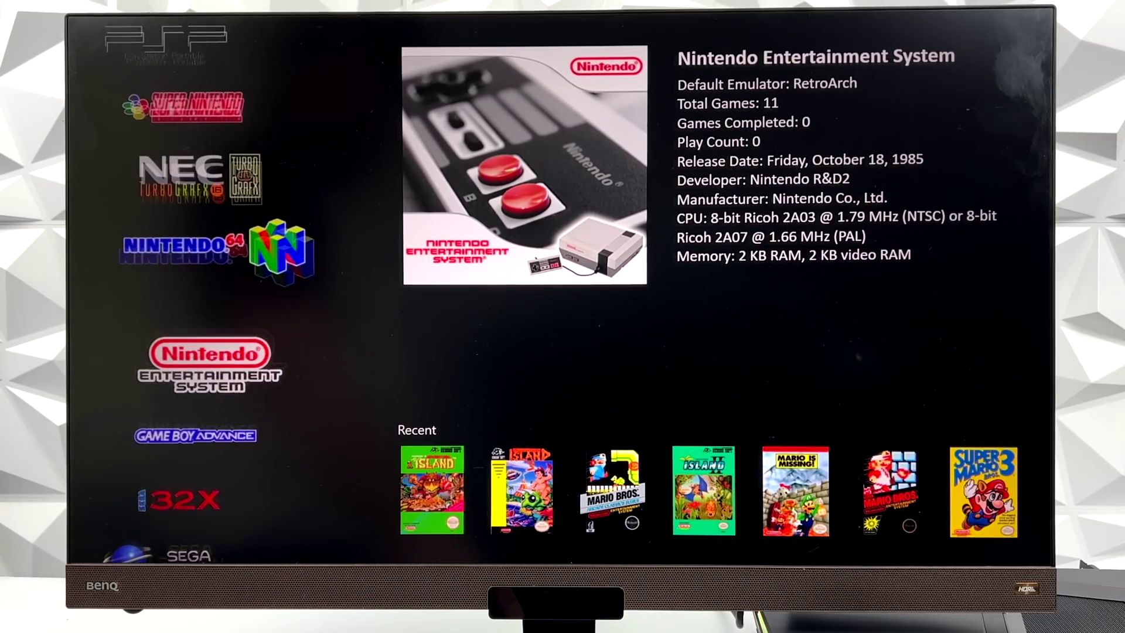